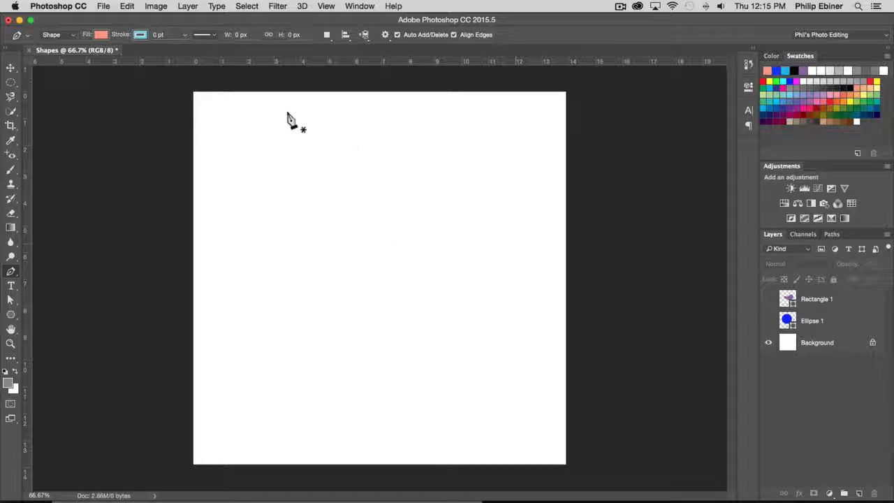
- Keep the Pen tool in Shape mode and set its fill to a teal swatch
left_click(56, 34)
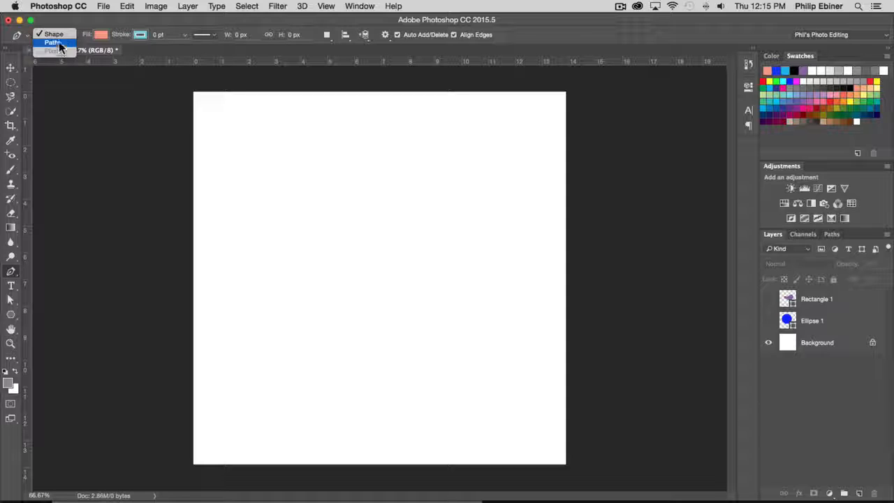
left_click(55, 34)
left_click(102, 34)
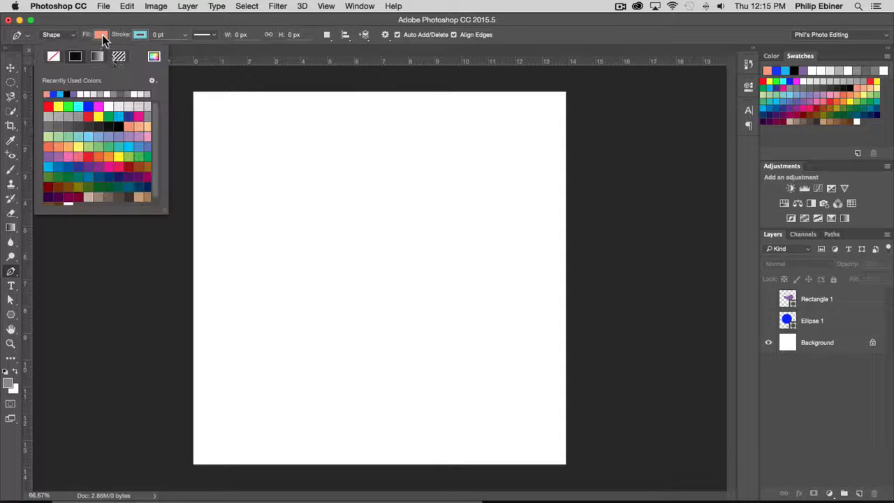
scroll(121, 172, "down", 1)
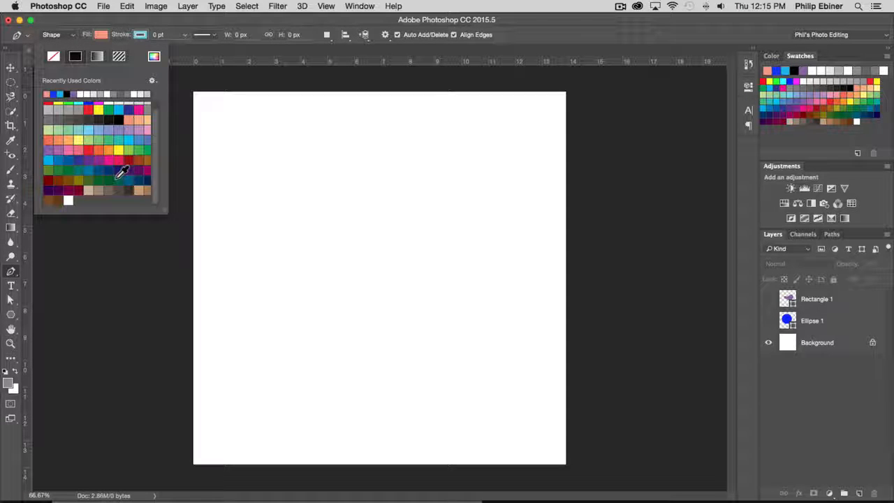
left_click(120, 139)
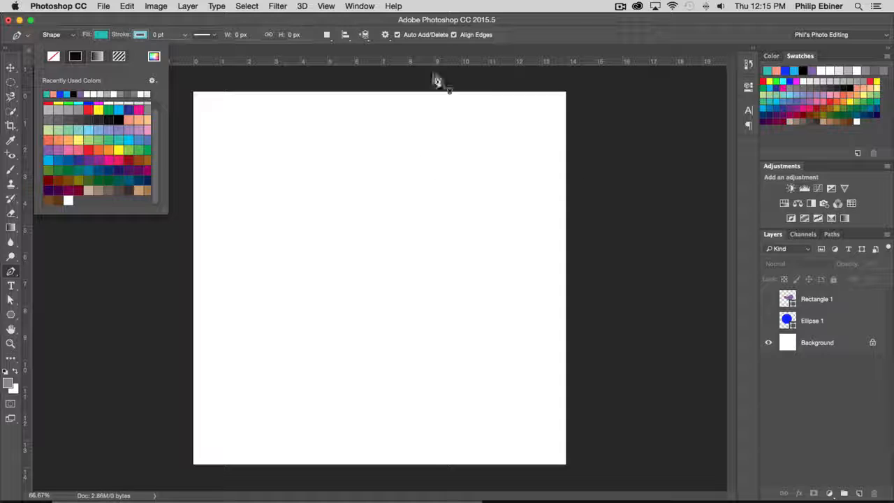
left_click(176, 24)
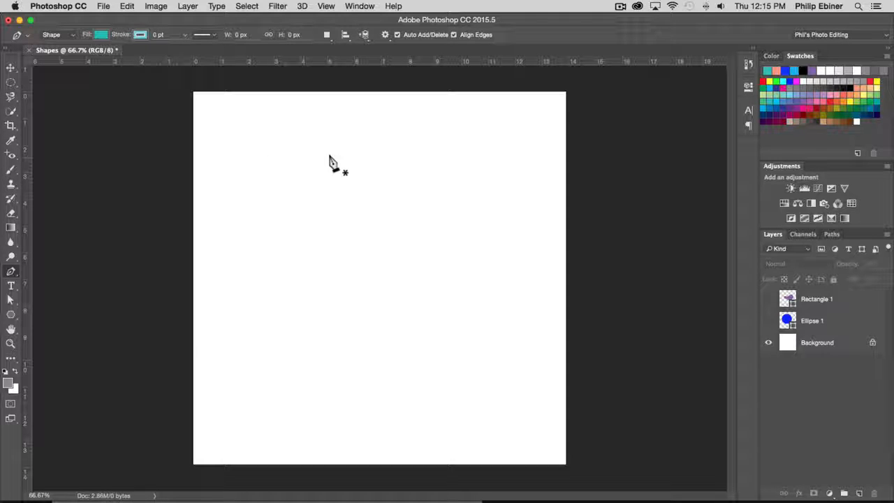
- Delete the Rectangle 1 and Ellipse 1 shape layers
left_click(845, 305)
key("Delete")
key("Delete")
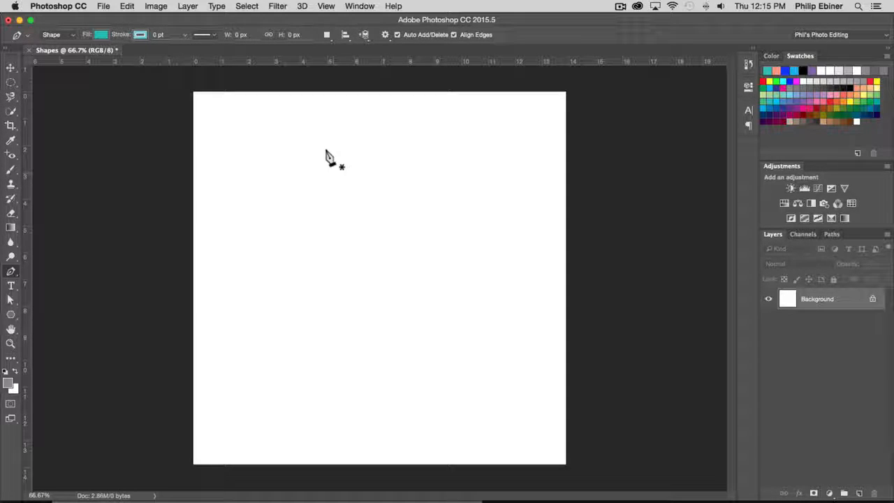
- Draw a four-sided teal shape about 535 by 392 px in the upper part of the canvas with the Pen tool
left_click(370, 158)
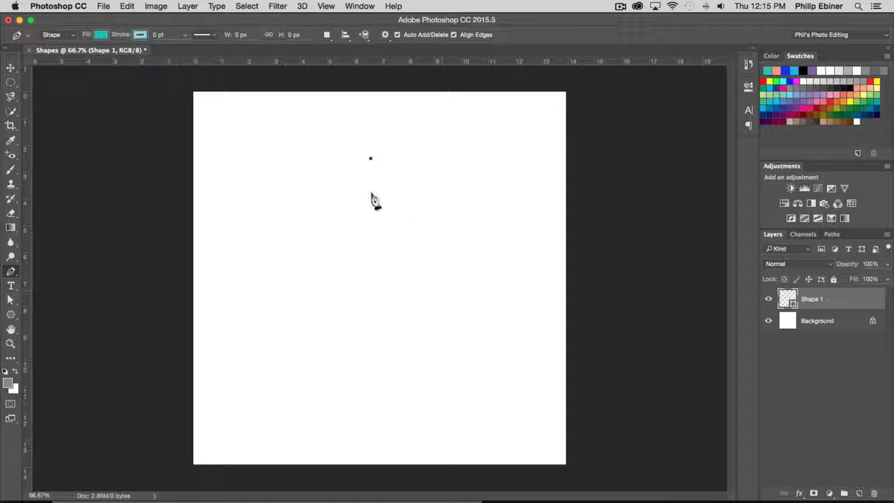
left_click(443, 302)
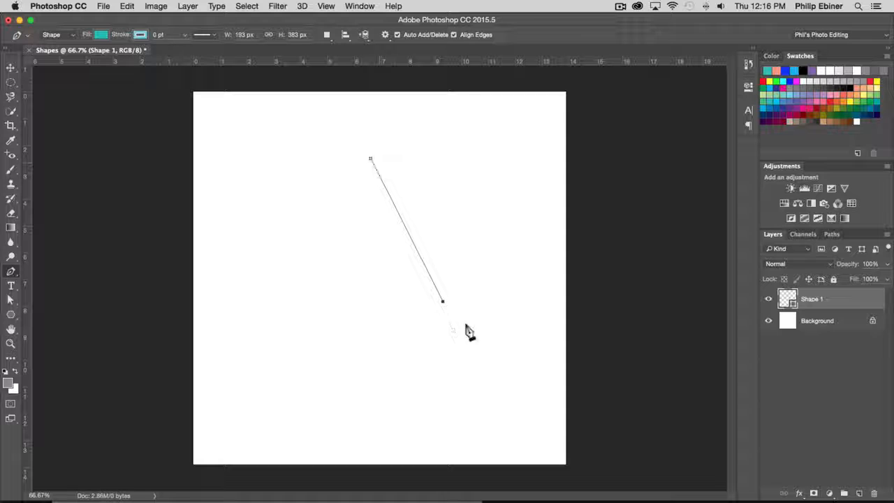
left_click(286, 304)
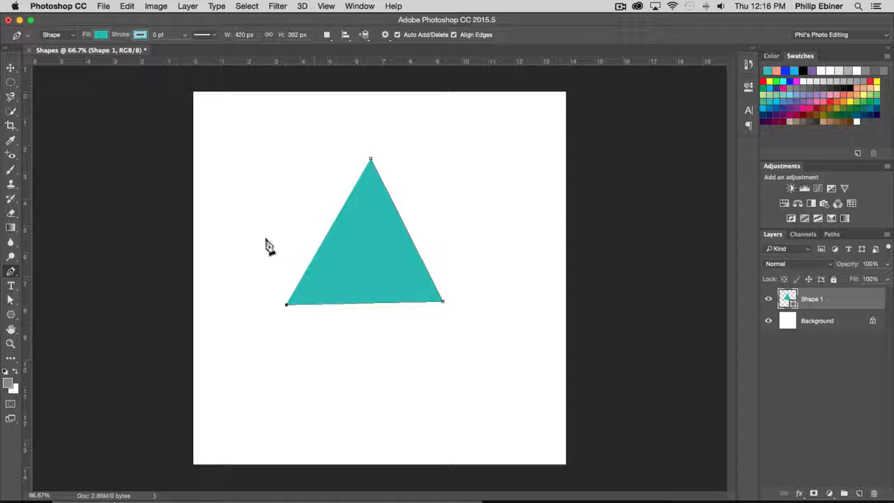
left_click(243, 164)
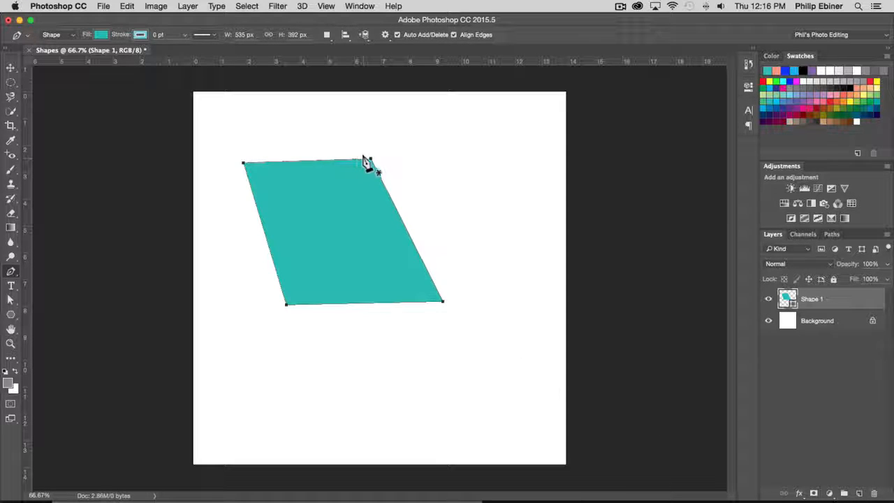
- Add an anchor point midway along the shape's top edge, pull it upward and tilt its handle to curve the edge
left_click(308, 163)
left_click(308, 161)
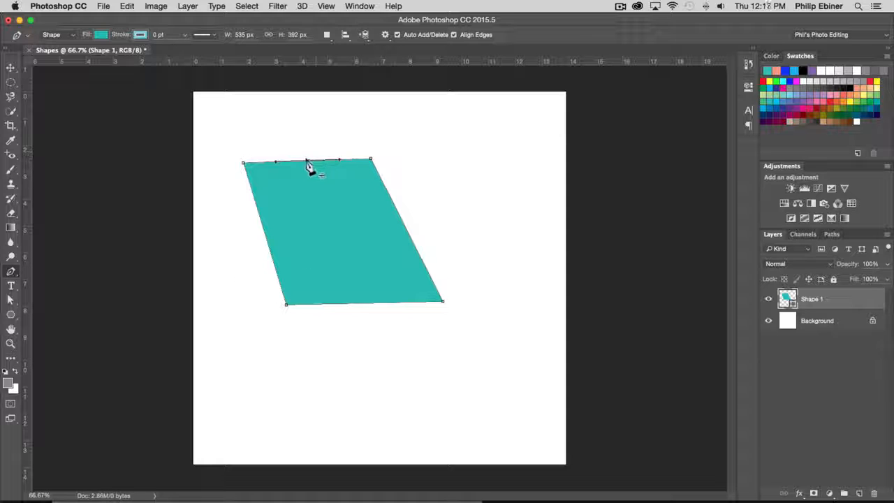
left_click(11, 273)
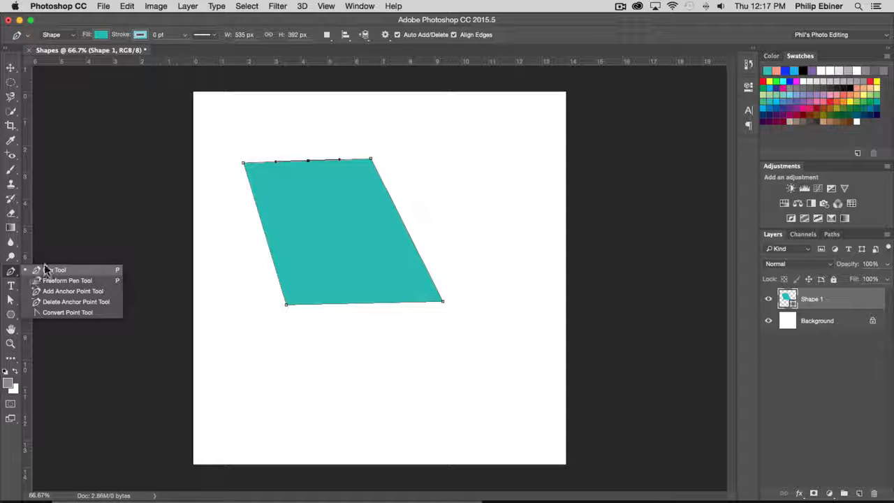
left_click(315, 160)
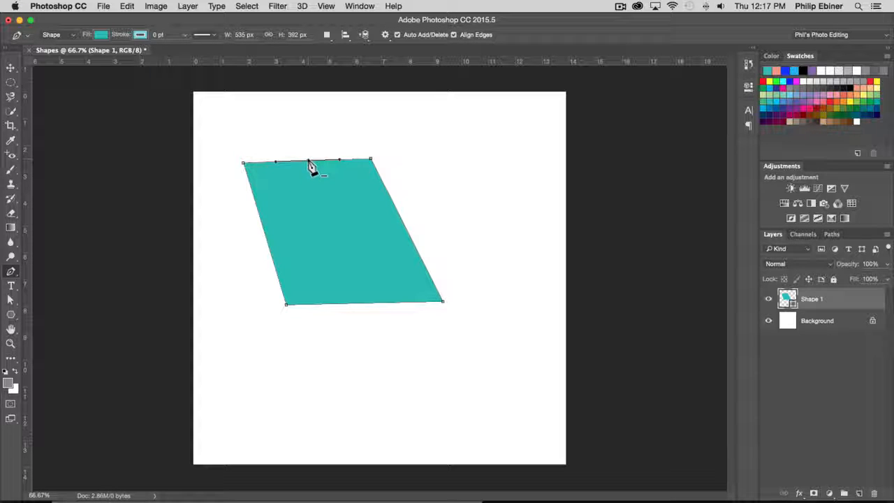
left_click_drag(308, 162, 305, 132)
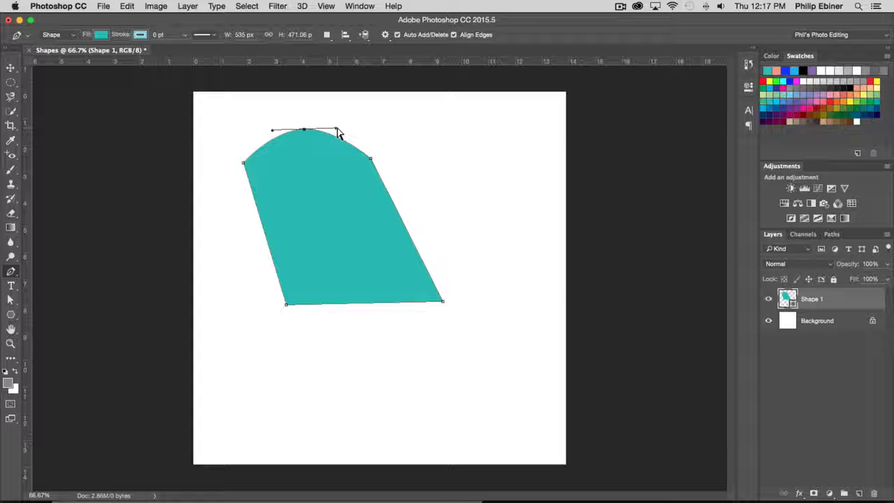
left_click_drag(338, 131, 321, 110)
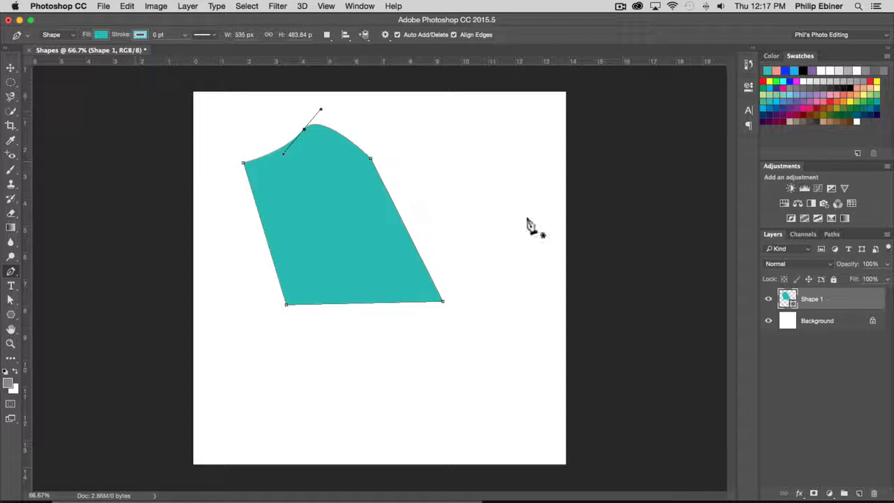
- Move the teal shape toward the canvas's lower-right corner and scale it up to about 921 by 833 px
left_click(11, 68)
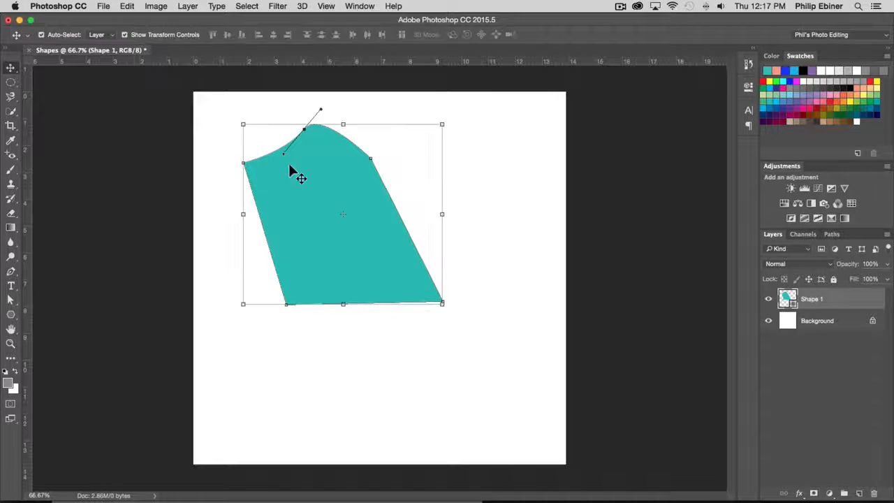
left_click_drag(302, 183, 362, 274)
left_click(581, 304)
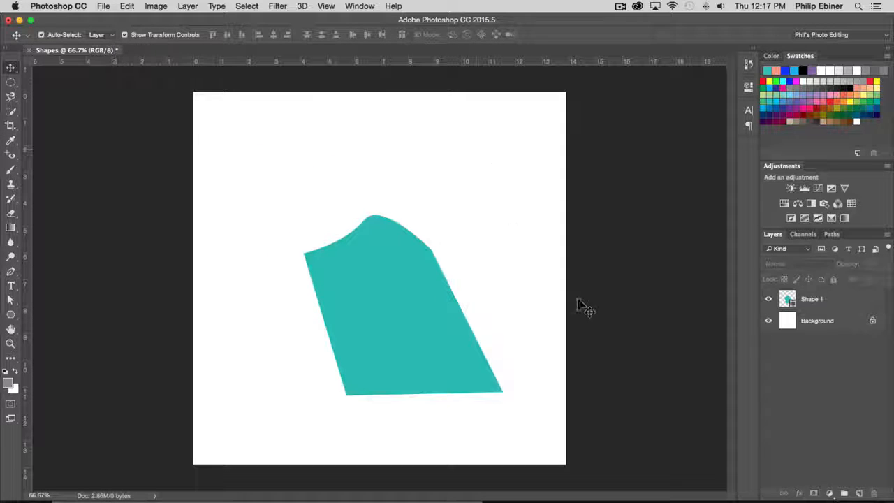
left_click_drag(412, 347, 503, 429)
key("ctrl+t")
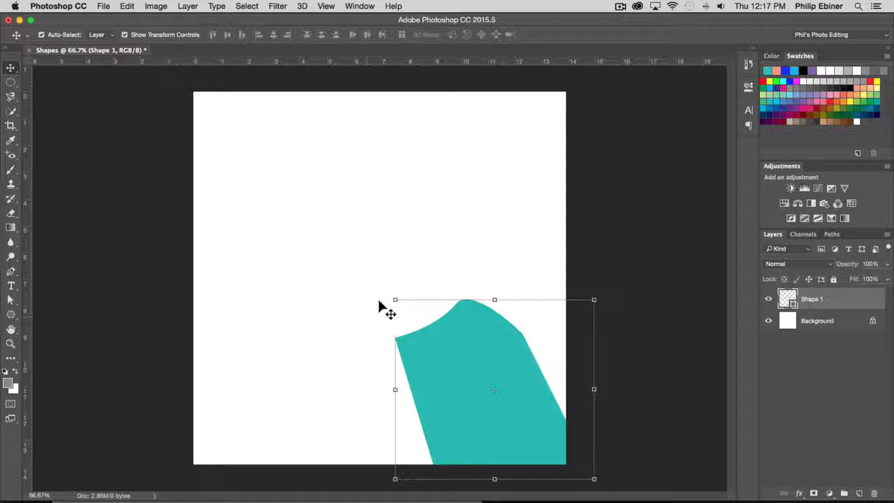
left_click_drag(379, 289, 227, 188)
key("Return")
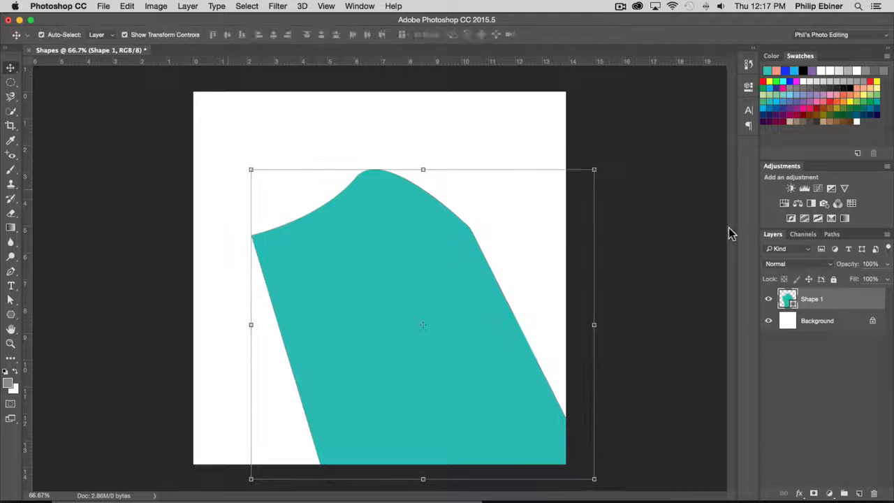
left_click(370, 260)
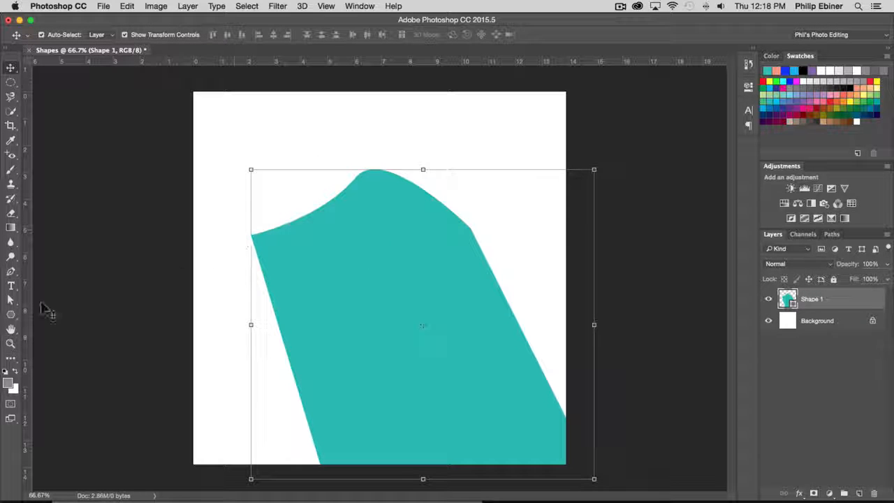
- Try drawing a small triangle about 122 by 86 px above the teal shape with the Pen tool, and delete it
left_click(11, 273)
left_click(52, 270)
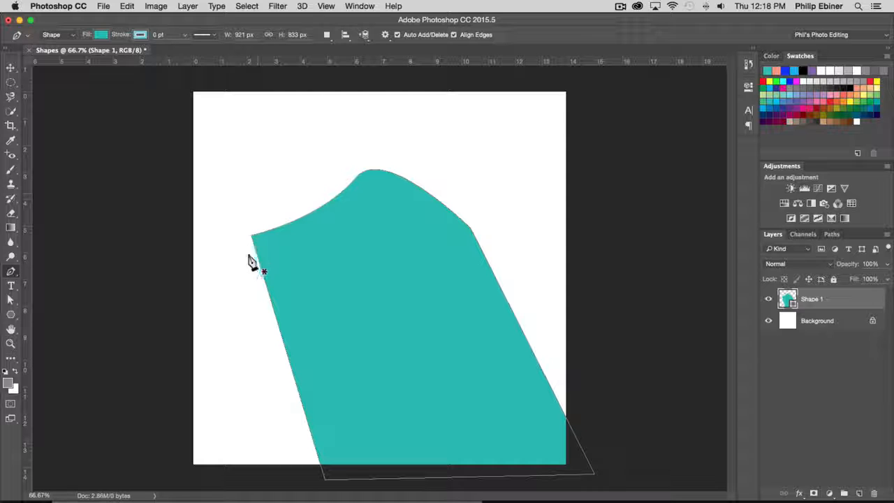
left_click(318, 217)
left_click(256, 133)
left_click(244, 165)
left_click(291, 147)
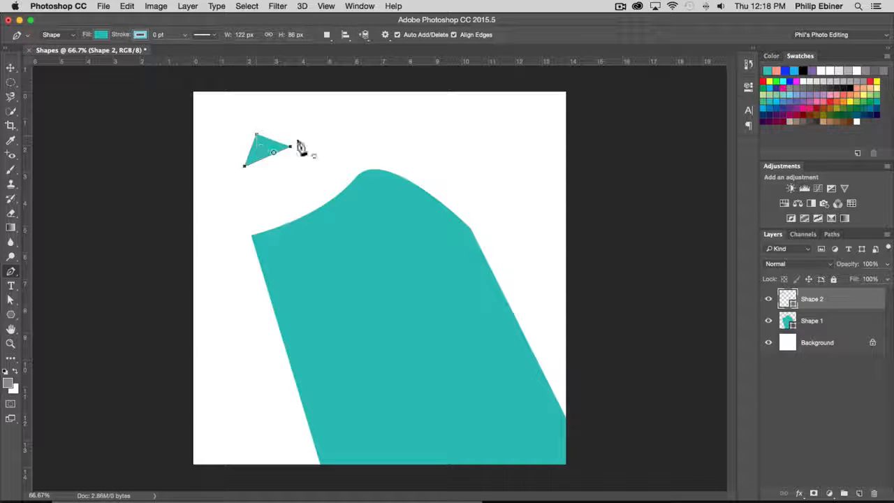
key("super+z")
left_click(829, 318)
key("Delete")
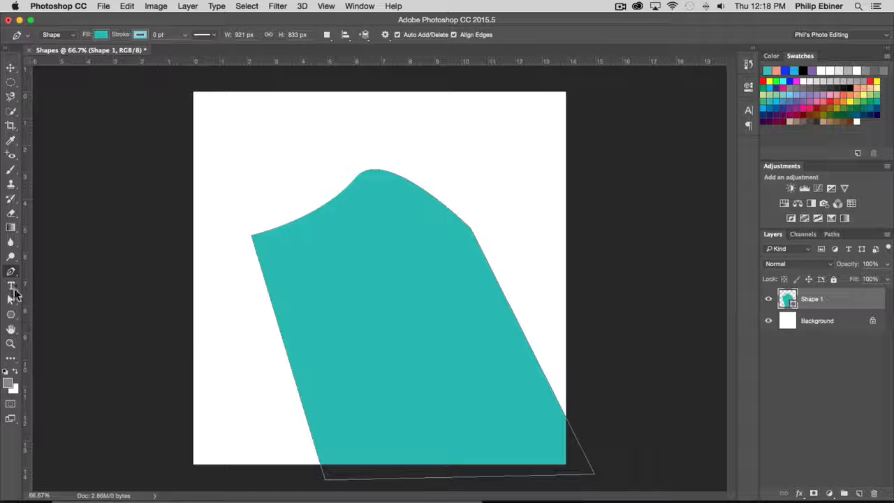
- Reshape the path with Direct Selection by lowering its peak slightly and pulling its upper corners out to the canvas's left and right edges
left_click_drag(11, 299, 78, 312)
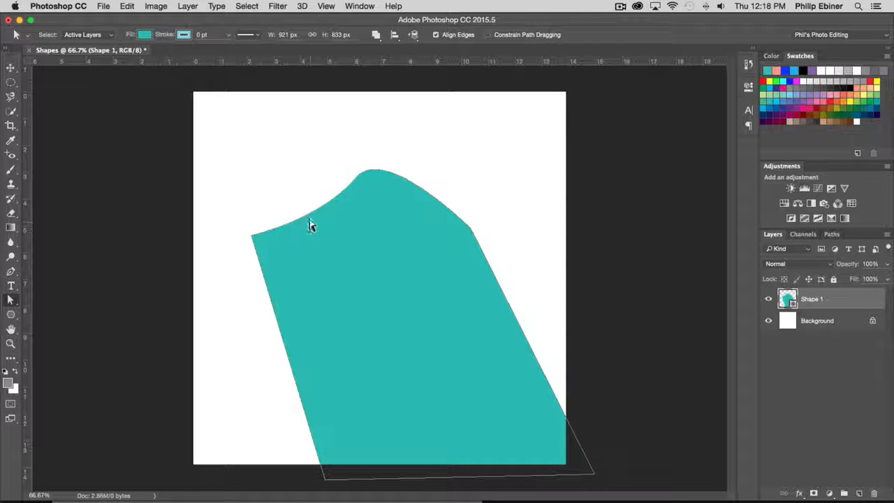
left_click(309, 221)
left_click_drag(355, 179, 353, 184)
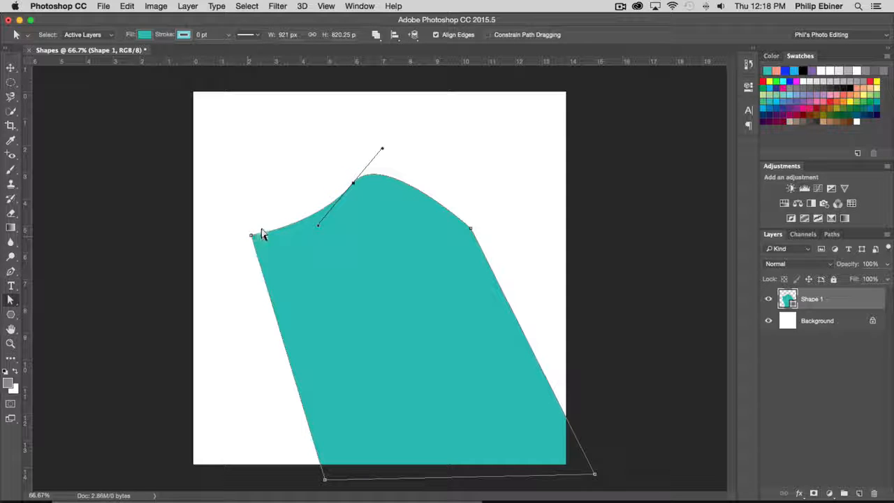
left_click_drag(252, 236, 184, 220)
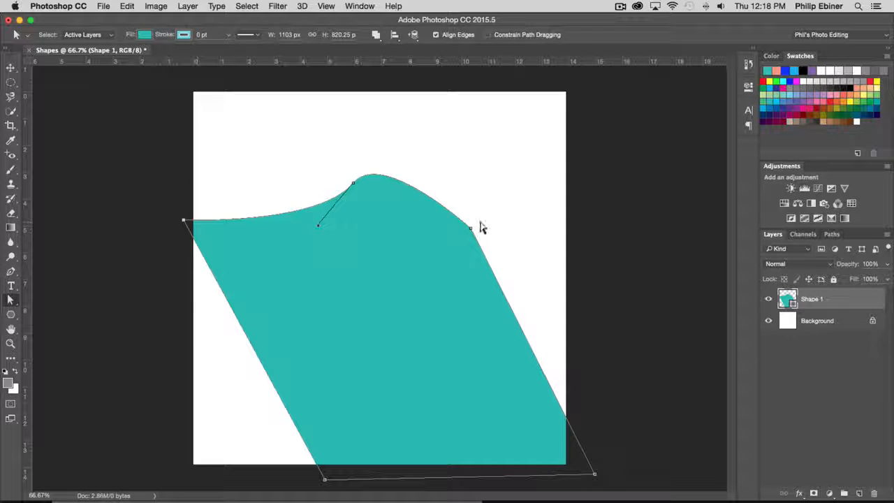
left_click_drag(471, 228, 568, 250)
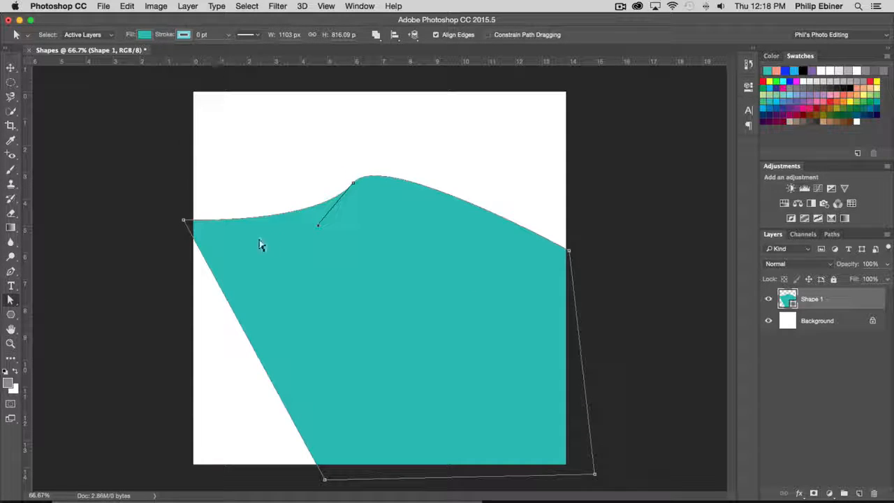
left_click_drag(13, 301, 66, 311)
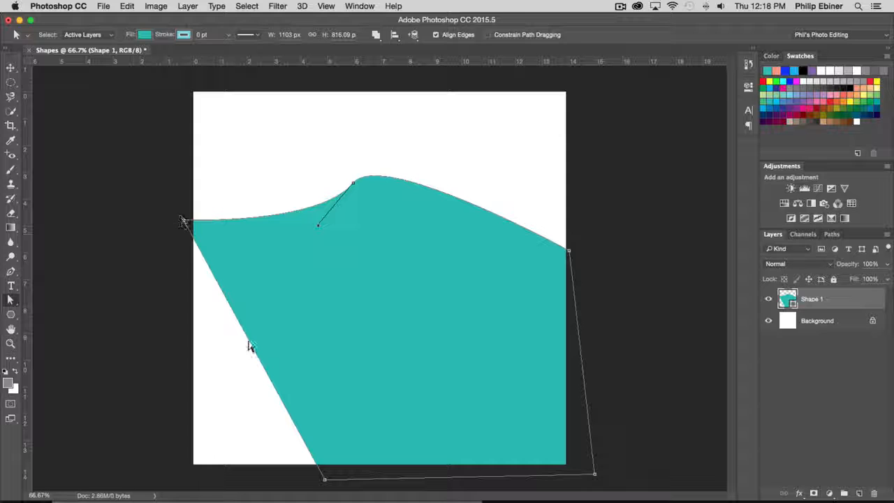
- Add anchor points on the shape's slanted left edge and upper-right curve, and pull both outward to round those sides
left_click(11, 272)
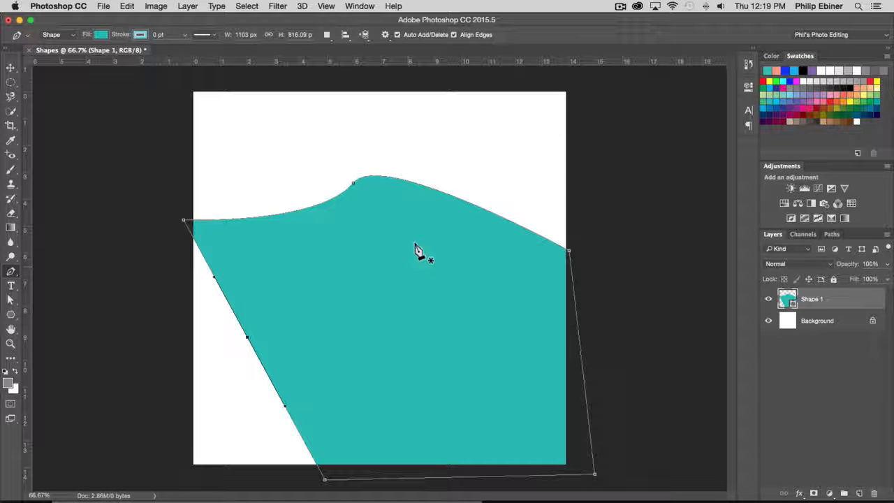
left_click(472, 203)
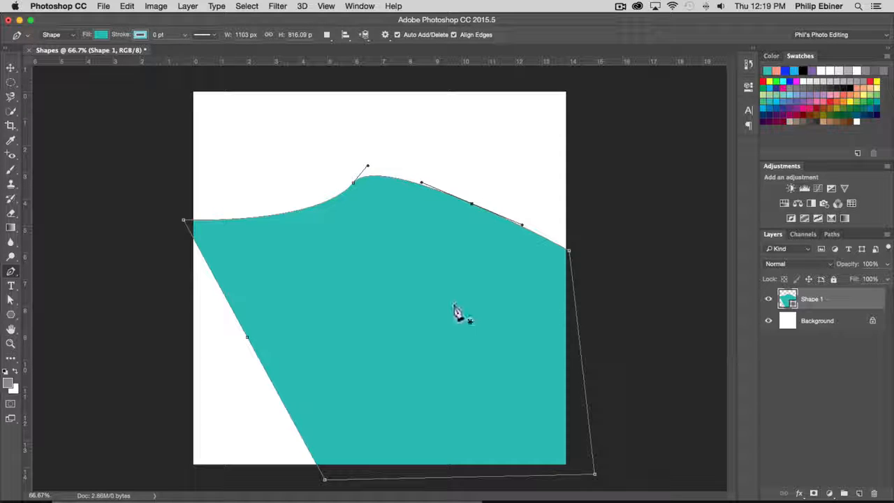
left_click(12, 300)
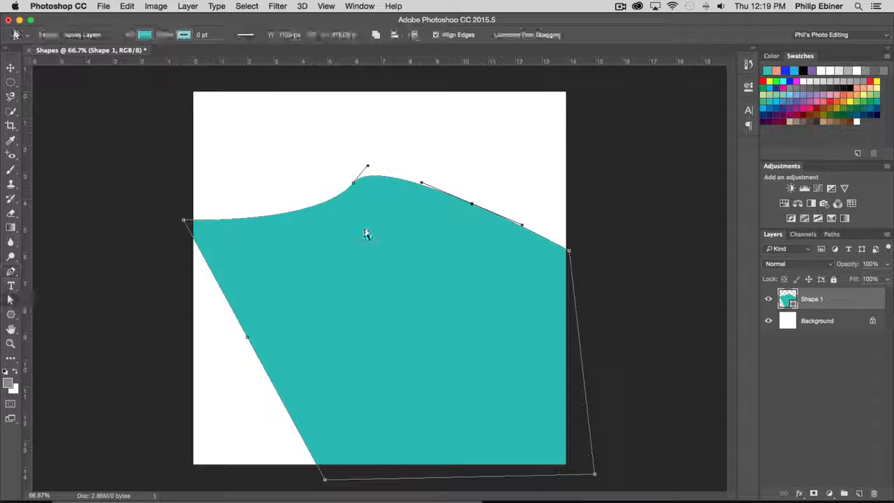
left_click_drag(474, 207, 516, 172)
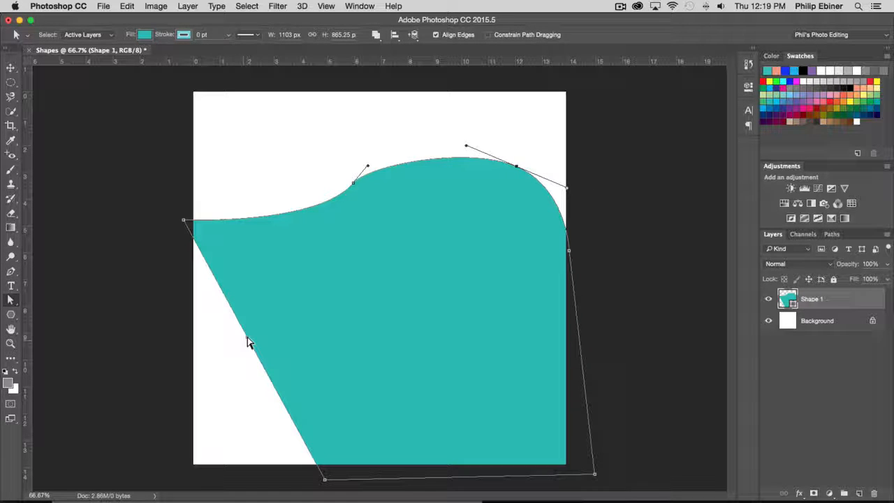
left_click_drag(248, 339, 199, 362)
left_click(683, 213)
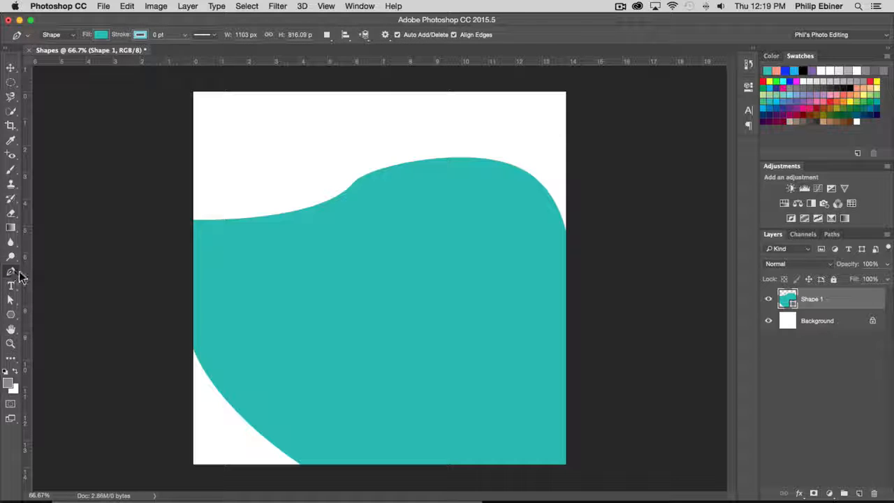
left_click(14, 273)
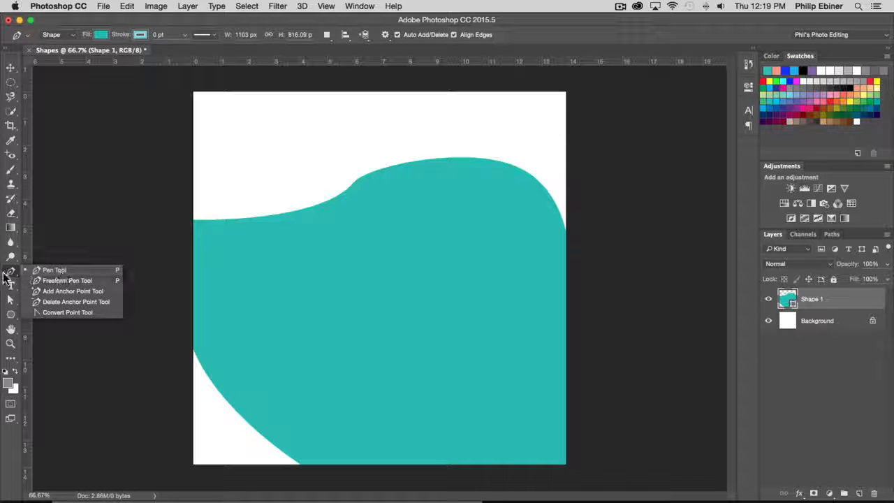
left_click(10, 276)
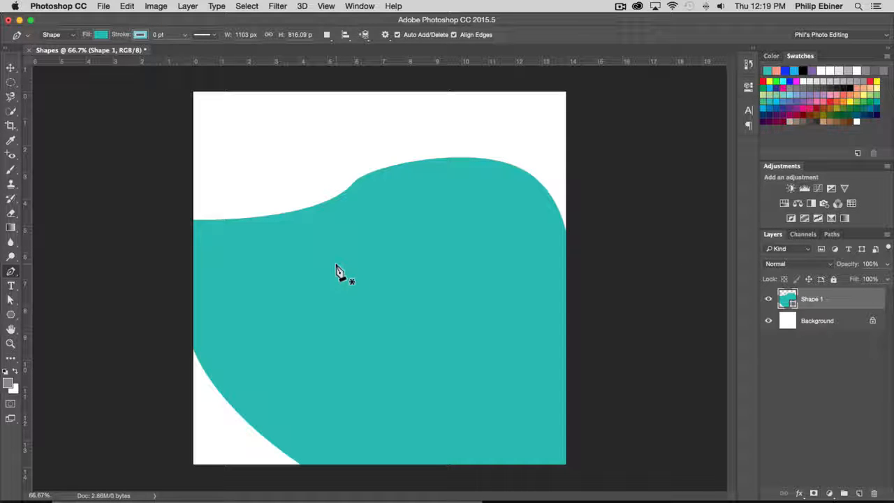
- Hide the Shape 1 layer to leave the canvas blank
left_click(10, 68)
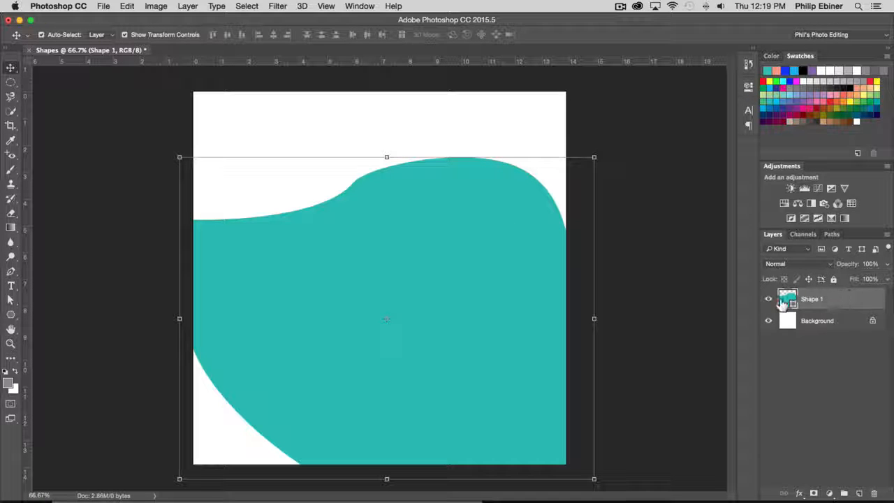
left_click(769, 299)
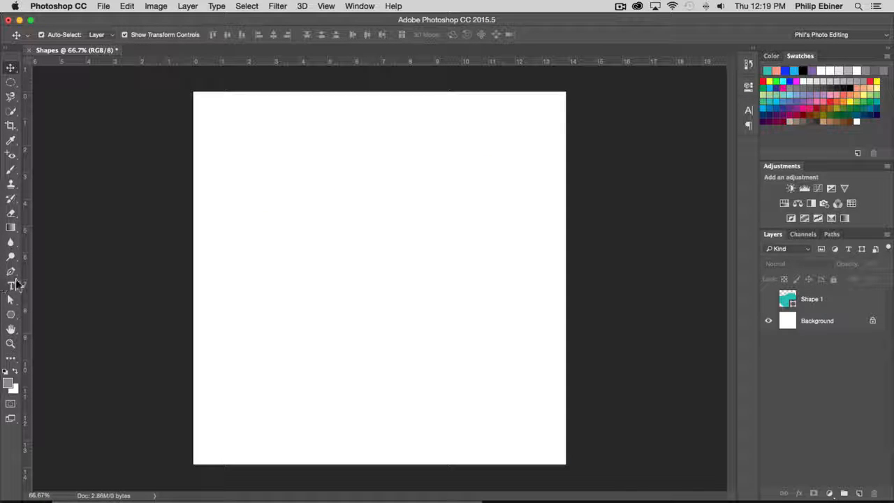
- Try drawing a closed oval about 303 px tall near the canvas centre with the Pen tool, using two curved anchor points
left_click(11, 271)
left_click(53, 273)
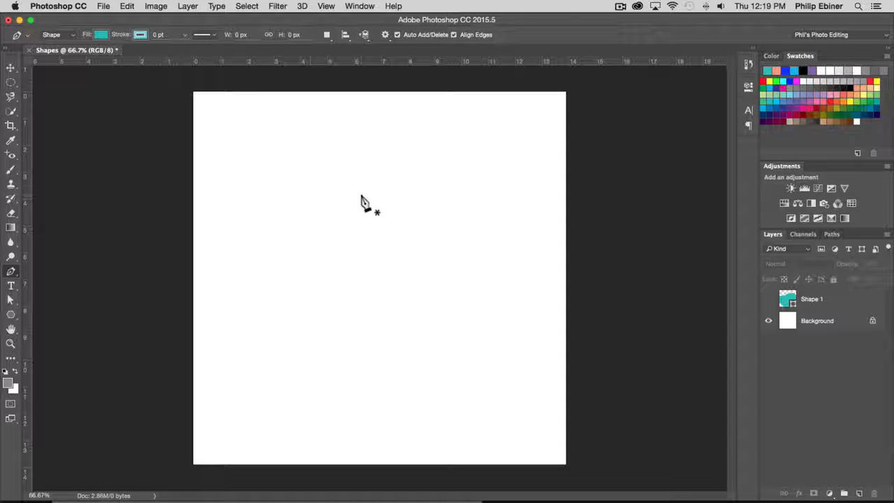
left_click_drag(402, 199, 440, 196)
left_click_drag(412, 196, 430, 195)
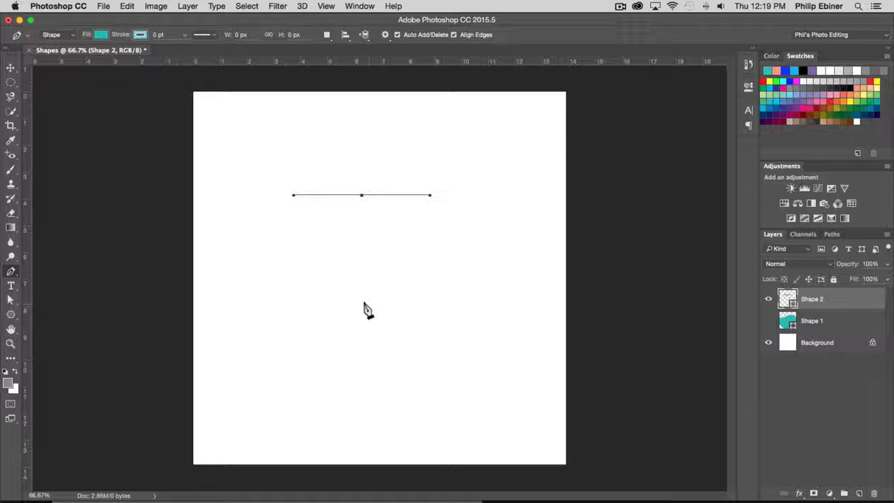
left_click_drag(364, 307, 299, 308)
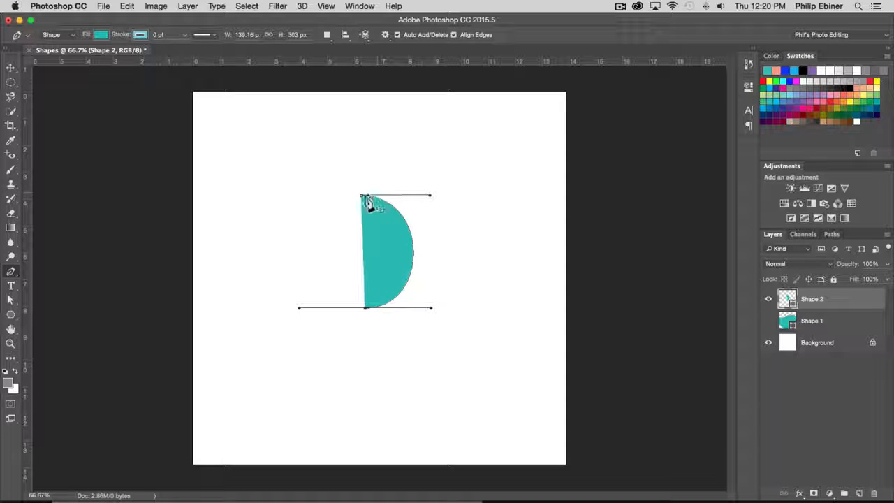
left_click_drag(362, 196, 437, 192)
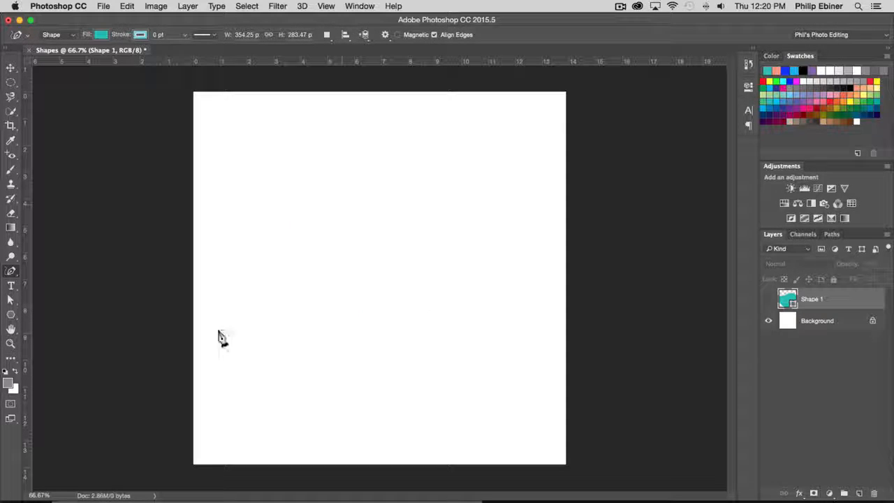
- Draw a closed, rounded blob about 407 by 327 px near the canvas centre with the Freeform Pen tool
left_click(11, 274)
left_click(84, 291)
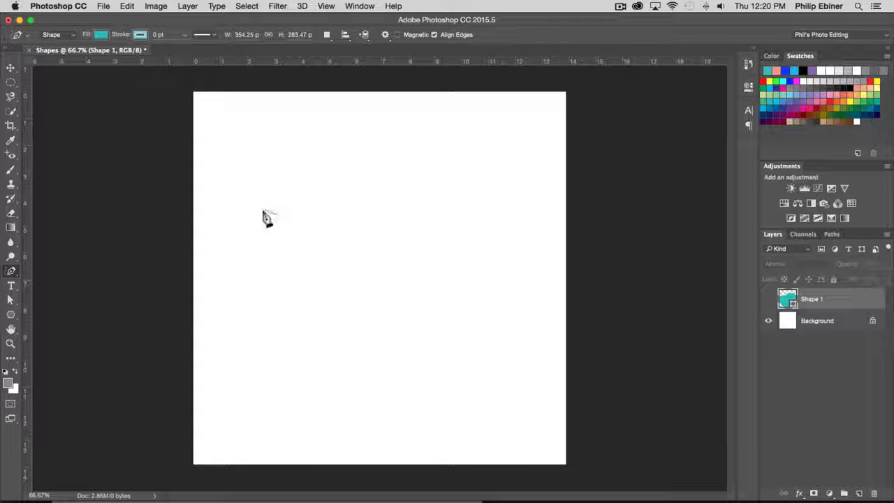
left_click(828, 342)
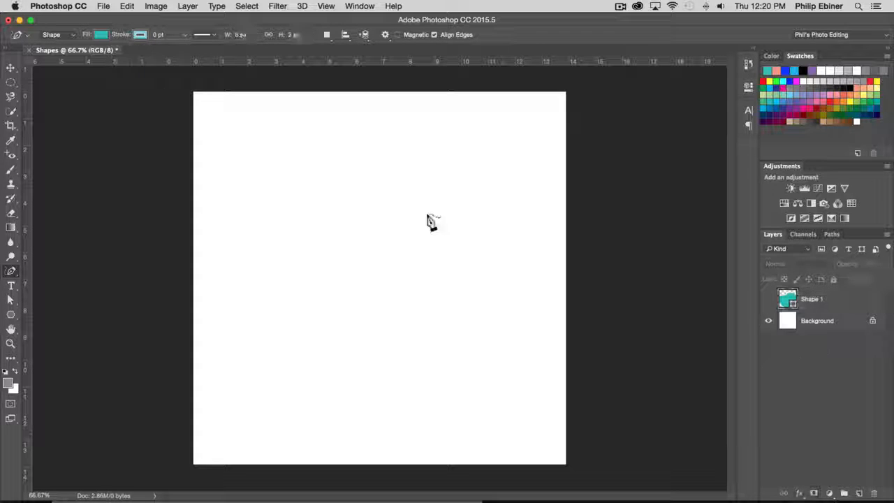
mouse_move(360, 197)
left_mouse_down()
mouse_move(312, 197)
mouse_move(296, 211)
mouse_move(288, 248)
mouse_move(295, 276)
mouse_move(317, 297)
mouse_move(356, 310)
mouse_move(422, 304)
mouse_move(436, 284)
mouse_move(436, 251)
mouse_move(367, 198)
left_mouse_up()
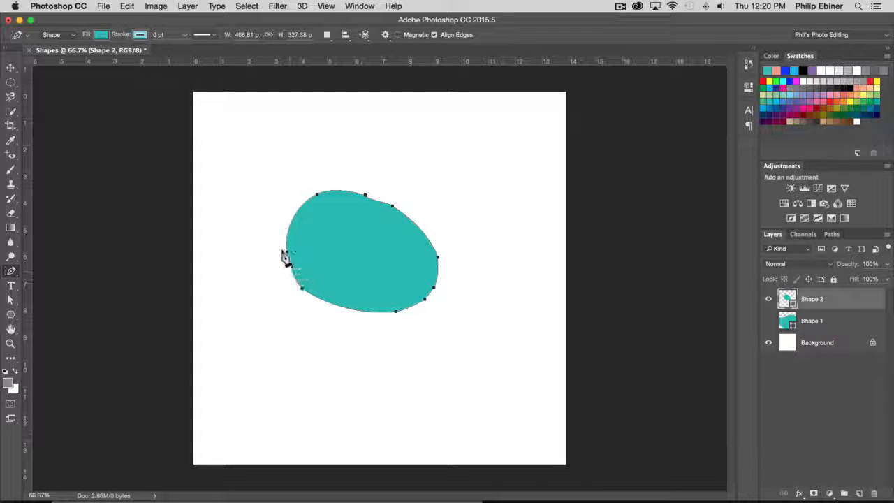
- Reshape the blob with Direct Selection by pulling its left anchor outward and its upper-right anchors and handles into an inward curve
left_click(11, 273)
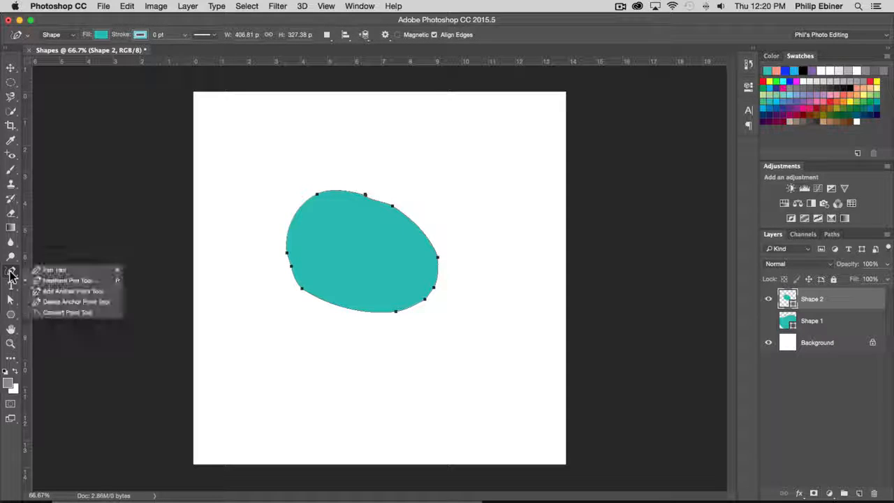
left_click(14, 319)
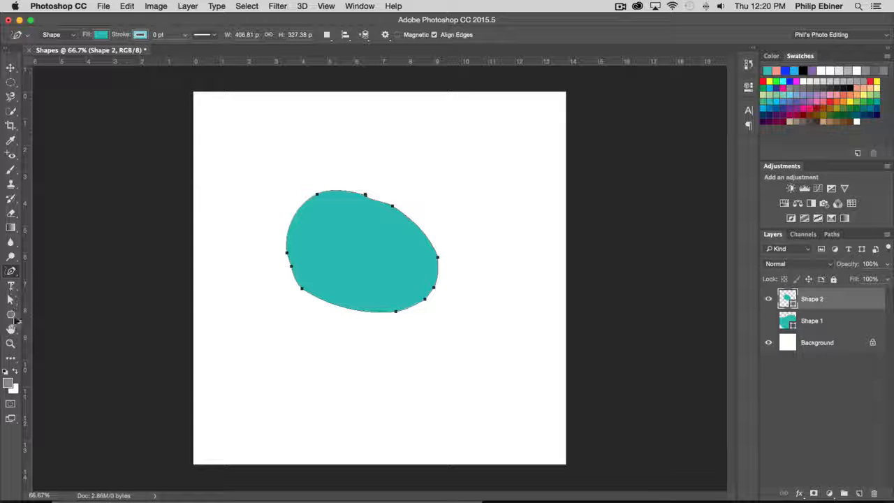
left_click(12, 302)
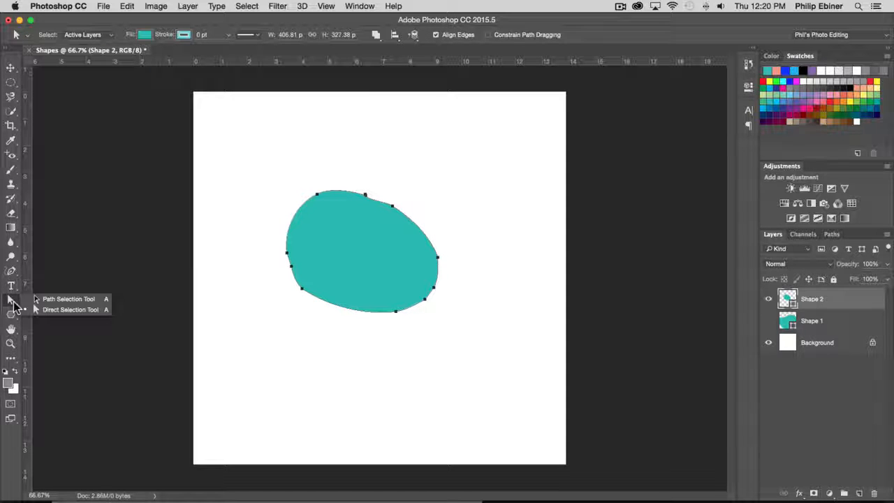
left_click(323, 248)
left_click_drag(288, 253, 295, 224)
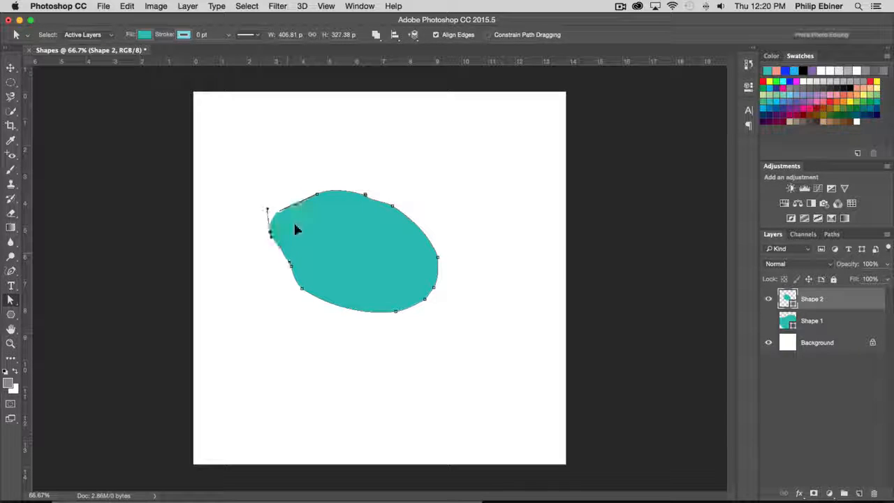
left_click_drag(365, 197, 487, 297)
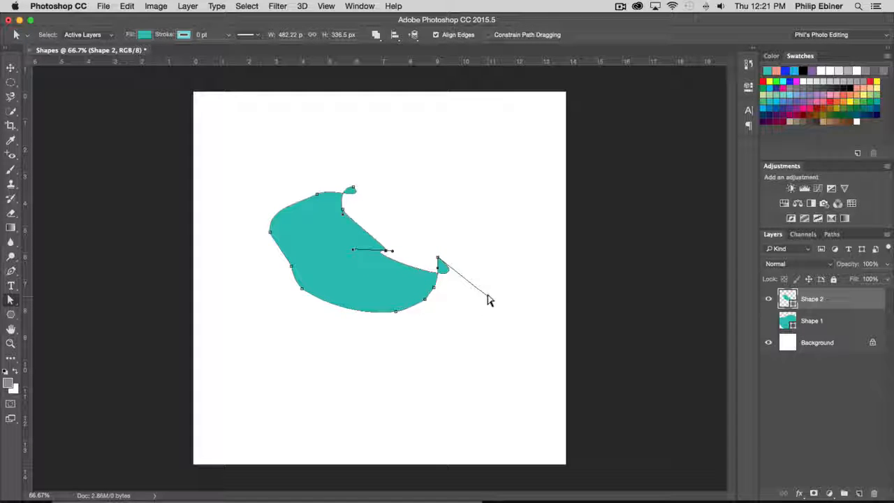
- Extend the curve handles of the blob's bottom and lower-left anchors to cut its lower edge inward into thin points, and deselect the shape
left_click(397, 313)
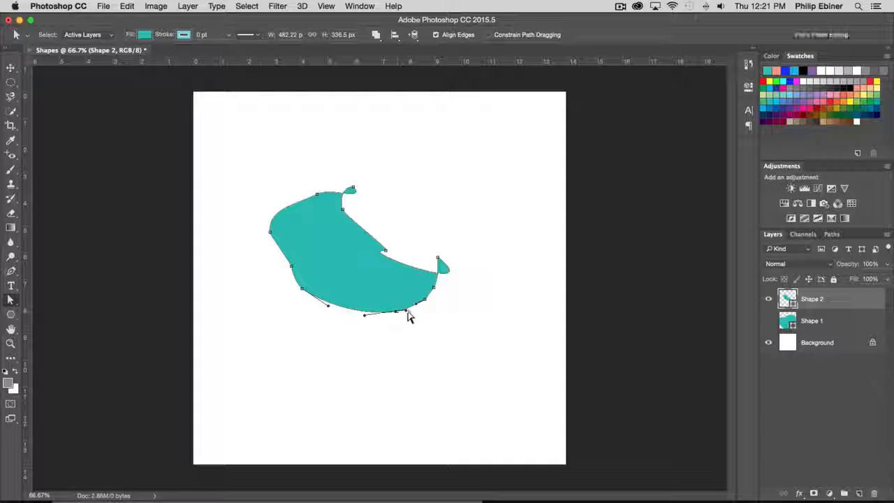
left_click_drag(351, 292, 238, 342)
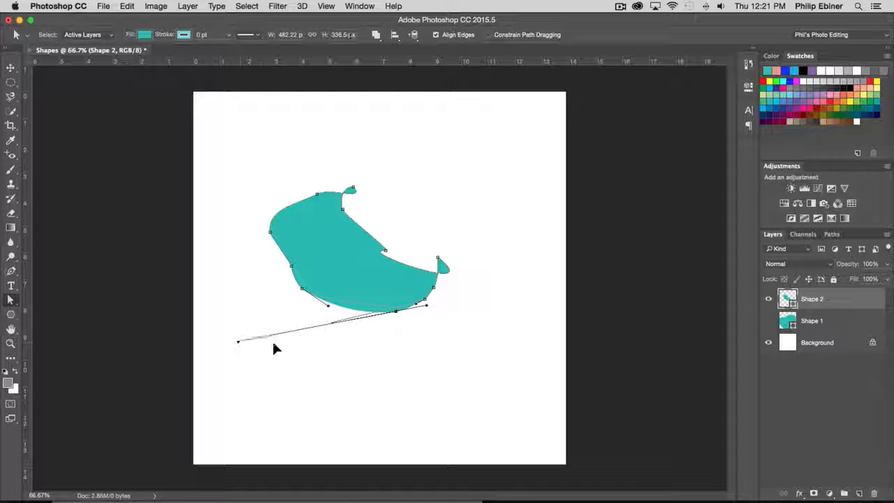
left_click(302, 289)
left_click_drag(324, 310, 188, 189)
left_click(260, 147)
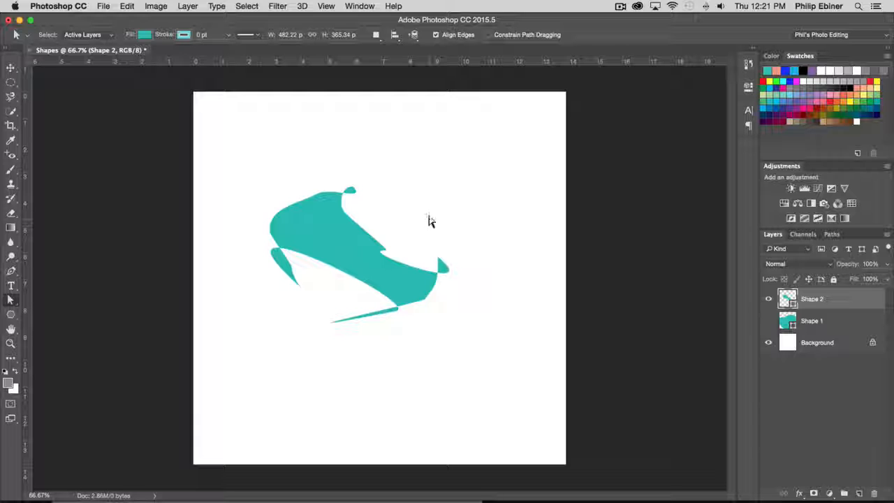
left_click(353, 238)
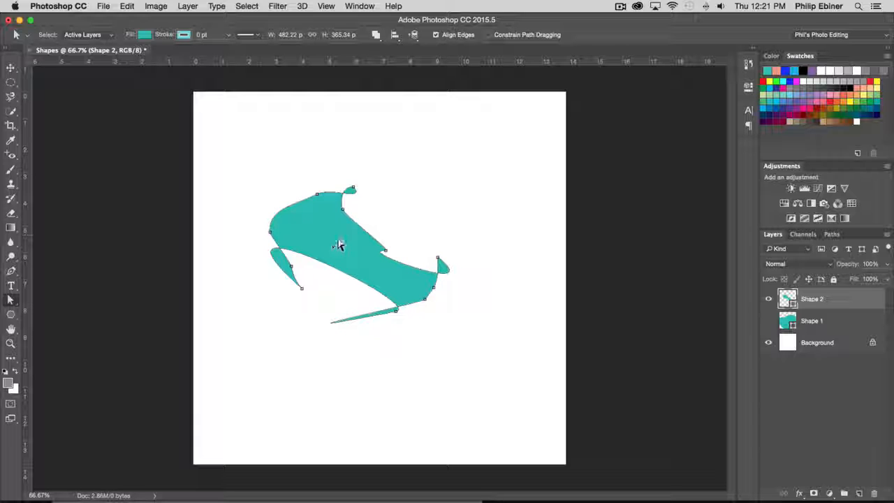
left_click_drag(338, 245, 381, 257)
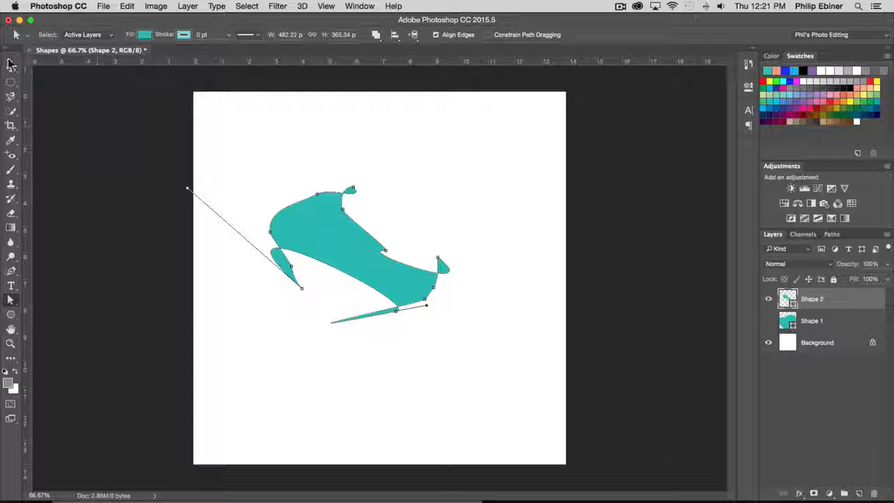
left_click(11, 64)
left_click(473, 190)
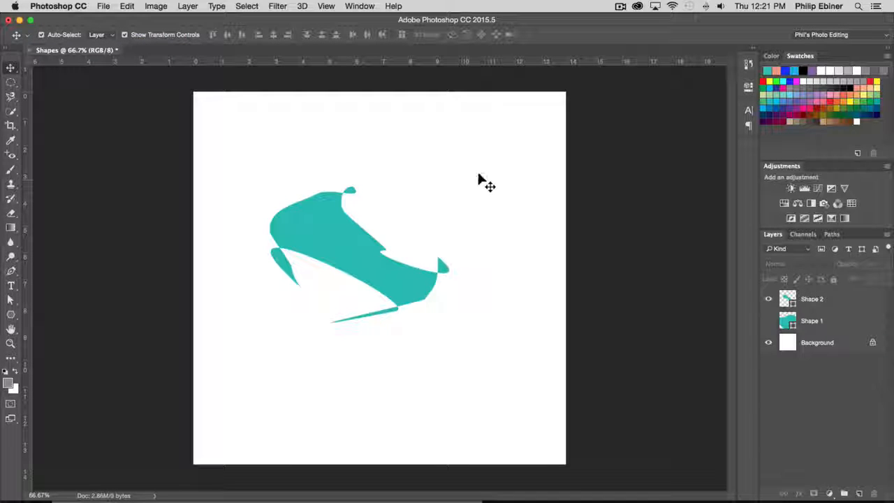